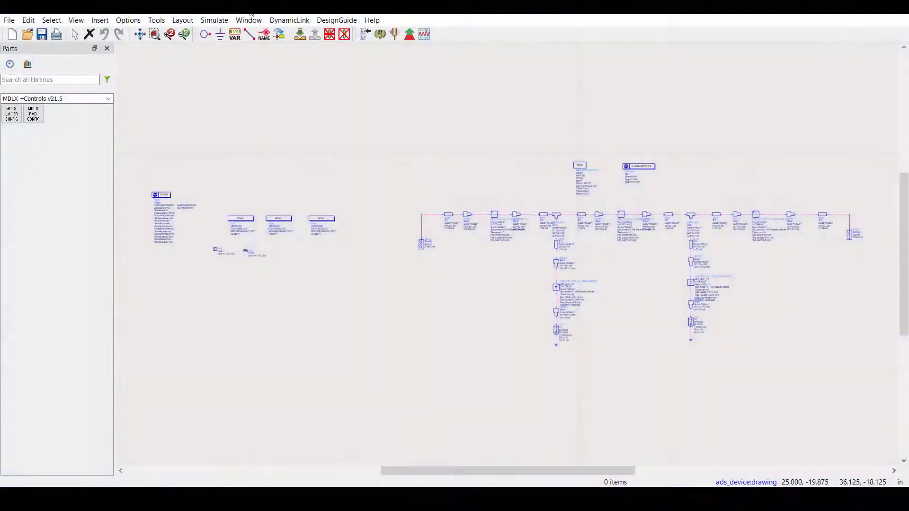
Step: Start the filter optimization, then simulate the single-inductor test circuit to plot S11 to 10 GHz
left_click(214, 20)
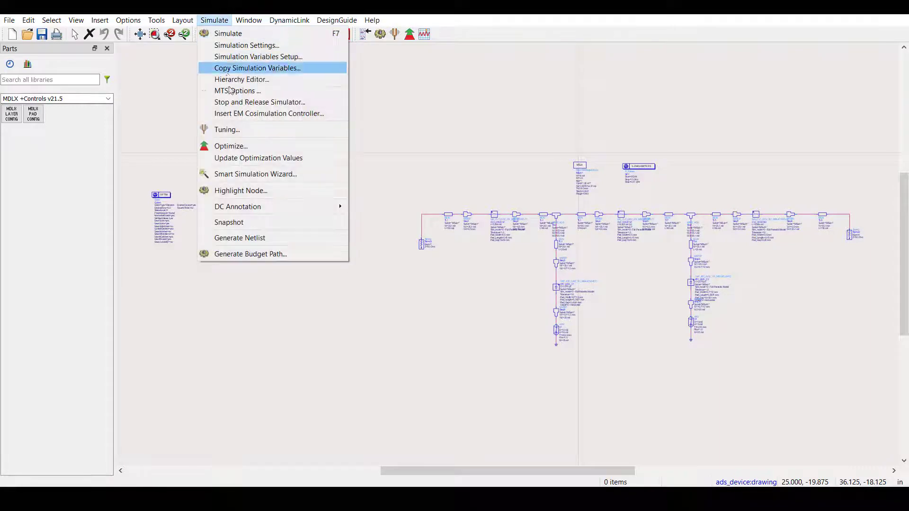
left_click(244, 146)
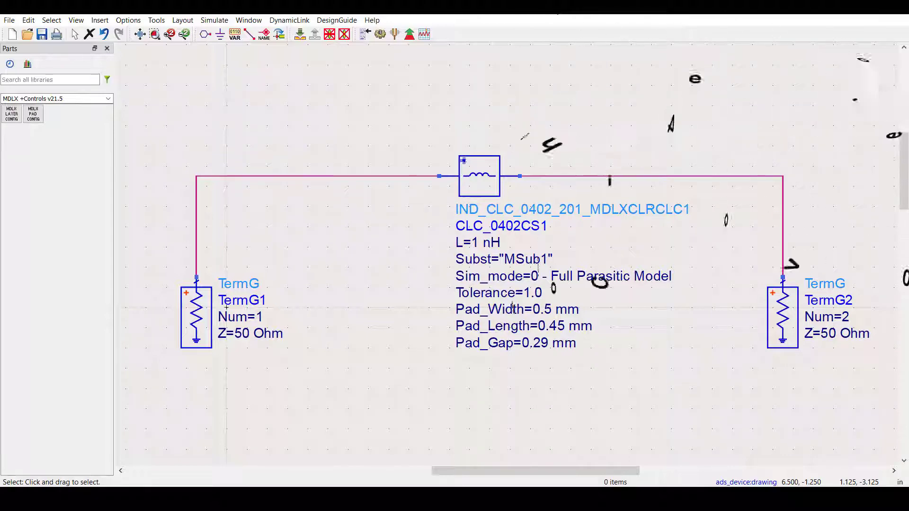
left_click(381, 35)
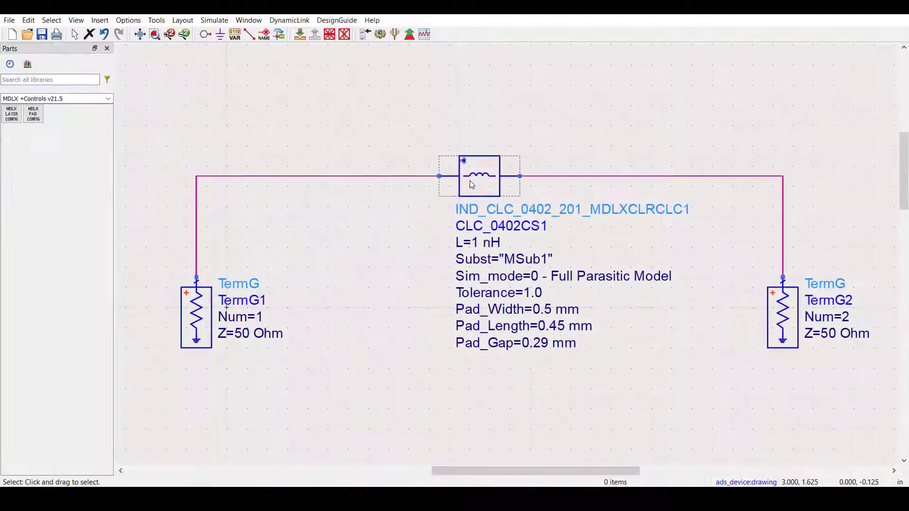
Step: Switch the inductor's L_Discrete entry mode to Discrete Optimization and review nominal values 1–120 nH
double_click(472, 185)
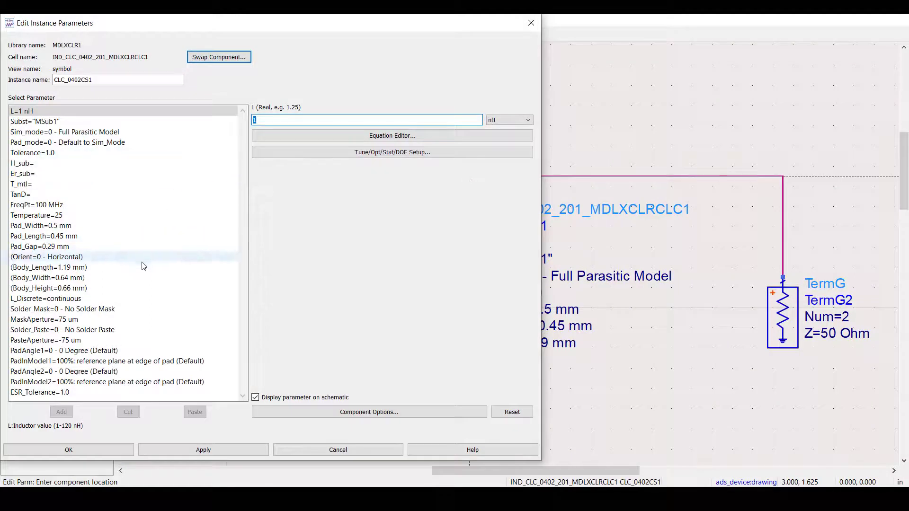
left_click(160, 299)
left_click(528, 110)
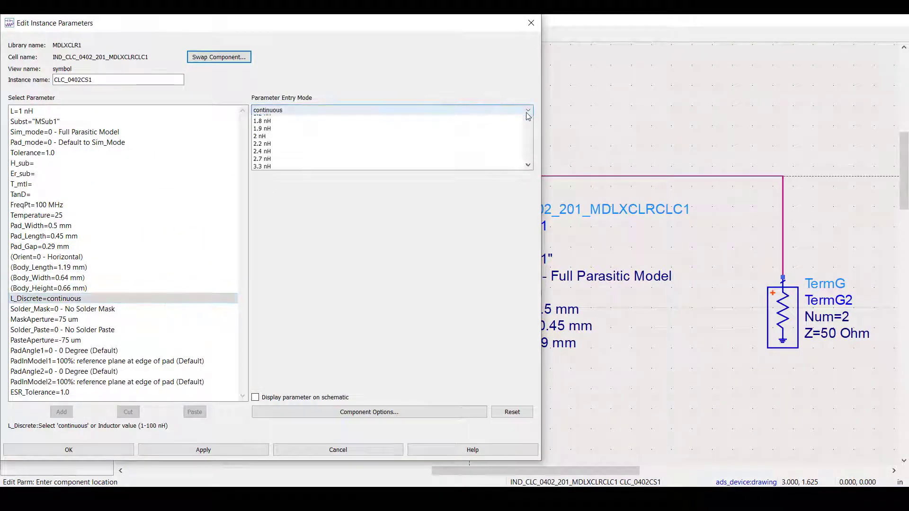
left_click_drag(529, 127, 529, 179)
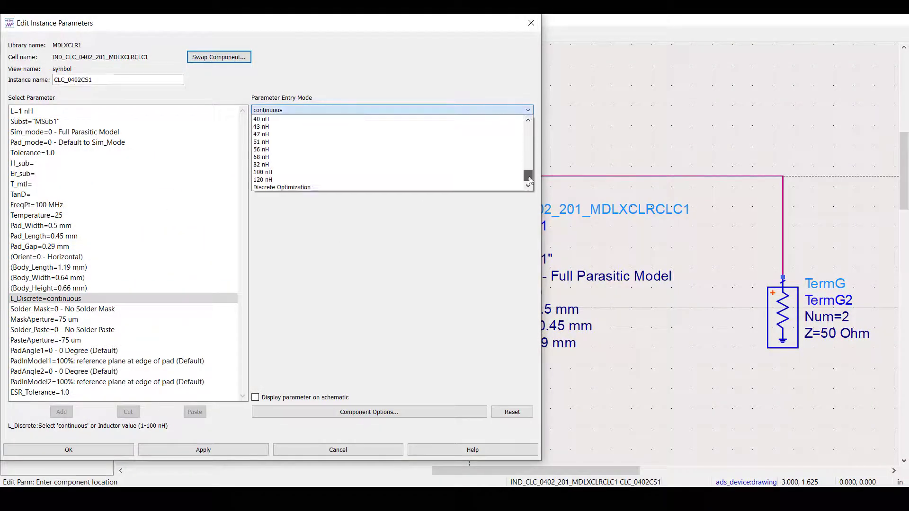
left_click(449, 188)
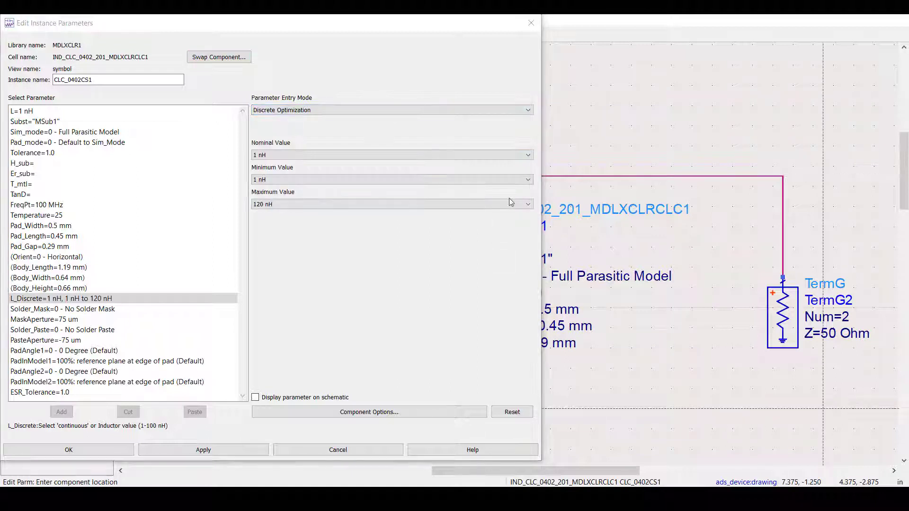
left_click(528, 155)
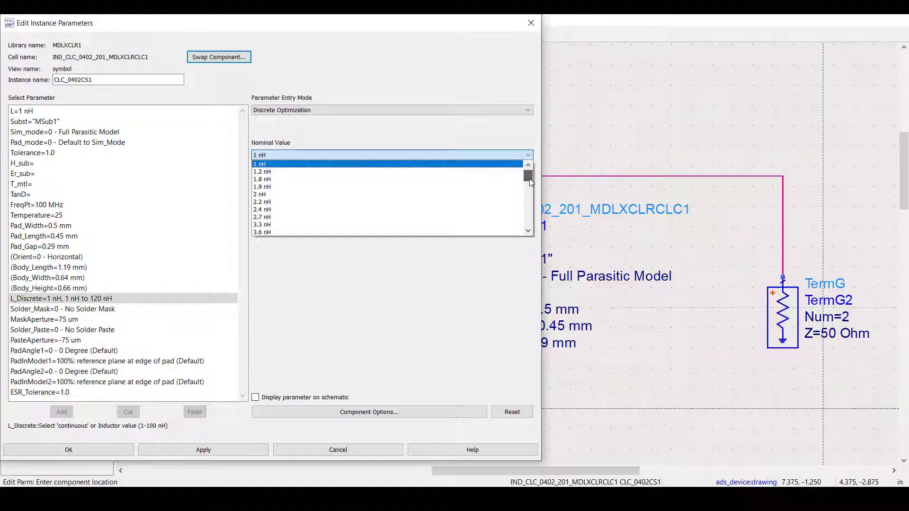
left_click_drag(530, 178, 532, 243)
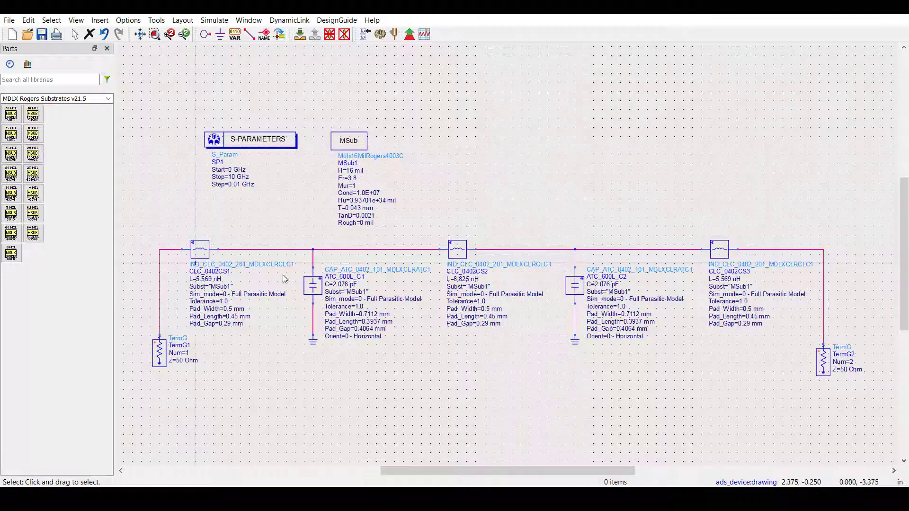
Step: Read the ATC_600L capacitor's Modelithics datasheet full screen, then close it and cancel the dialog
double_click(313, 285)
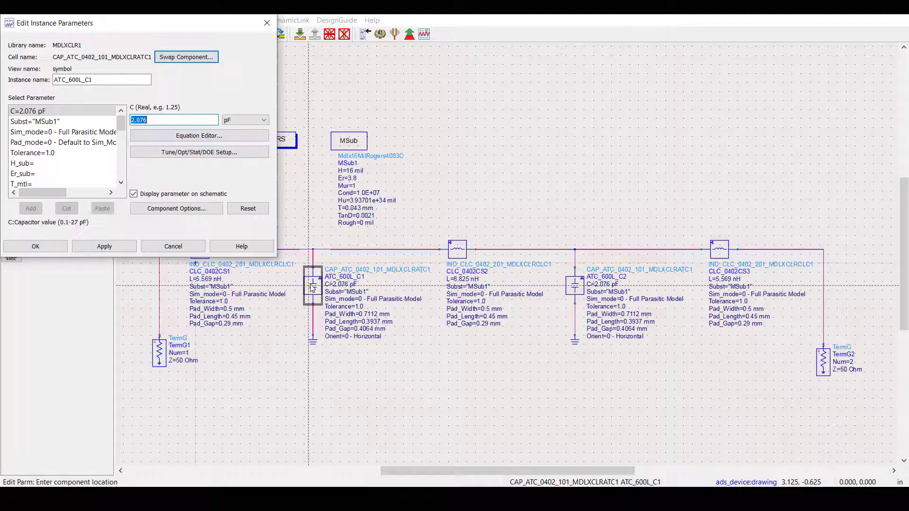
left_click(225, 247)
left_click(805, 78)
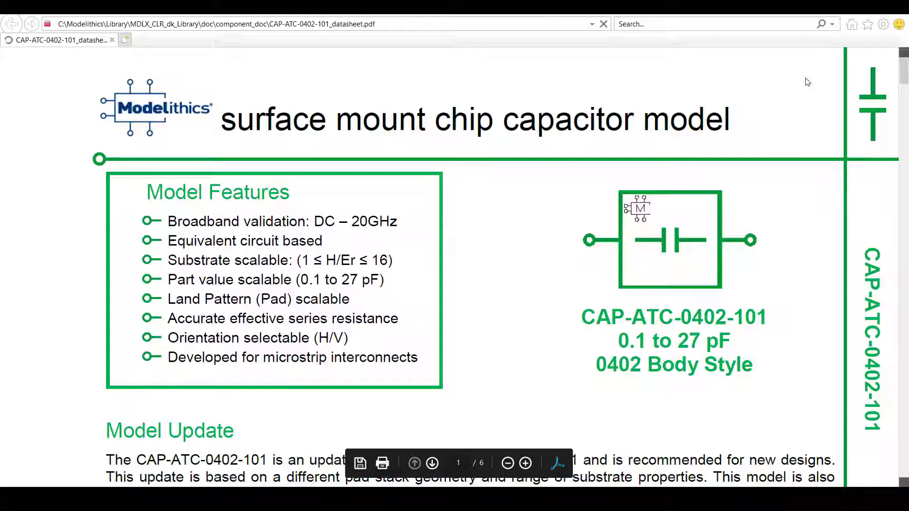
left_click_drag(905, 74, 906, 96)
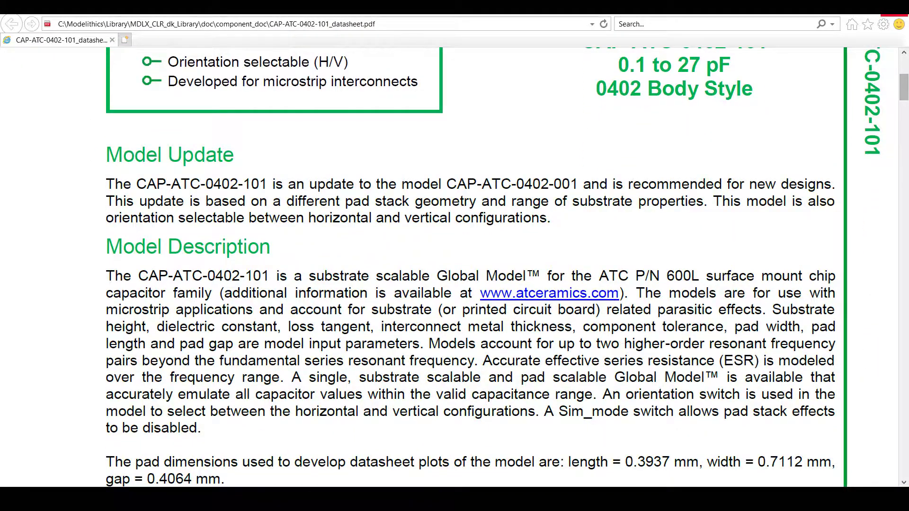
left_click(898, 17)
left_click(193, 244)
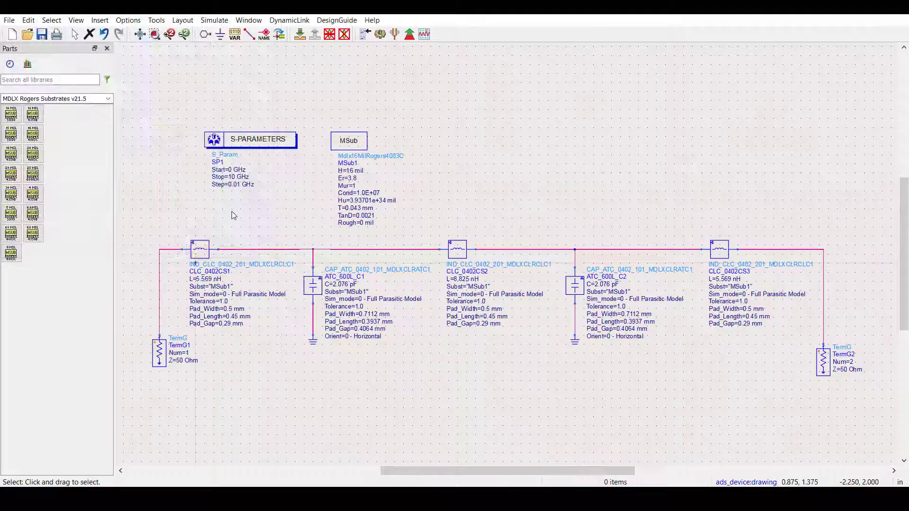
Step: Open the CLC_0402CS inductor's Modelithics datasheet full screen and scroll through it
double_click(203, 247)
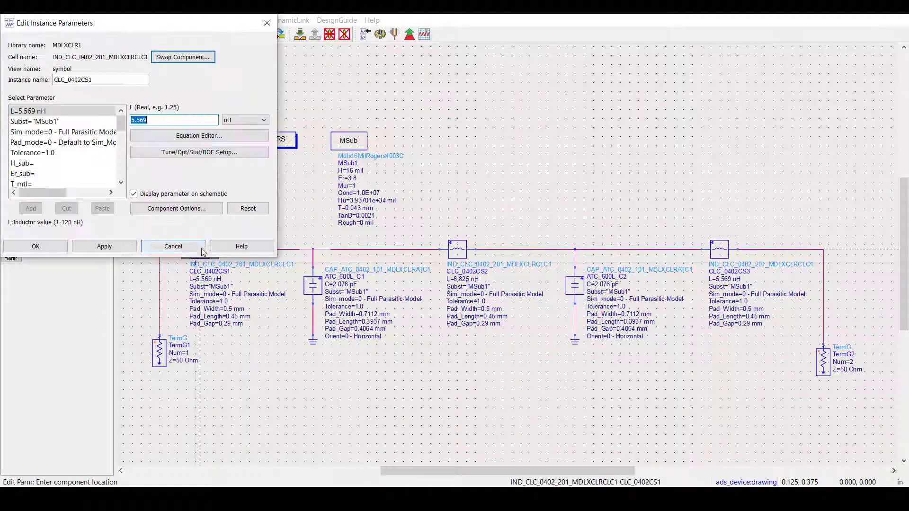
left_click(228, 247)
left_click(814, 80)
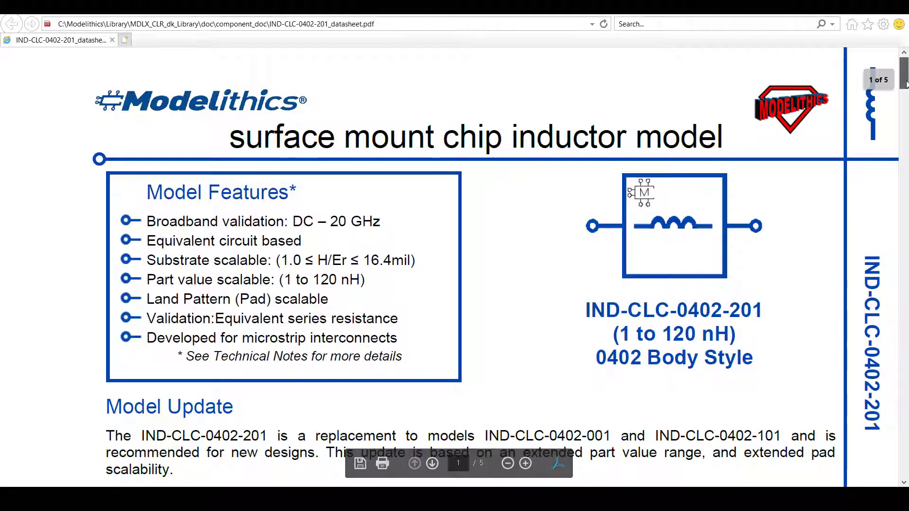
scroll(906, 85, "down", 5)
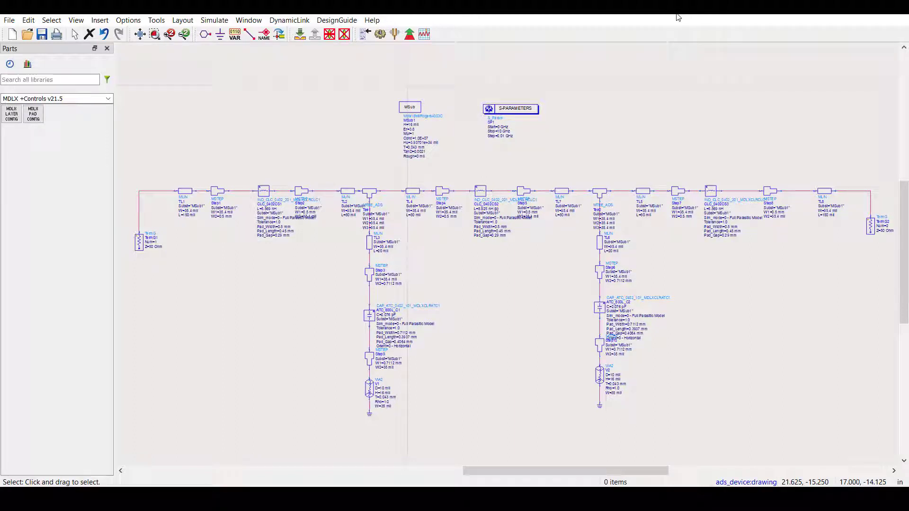
Step: Simulate the microstrip low-pass filter schematic
left_click(381, 34)
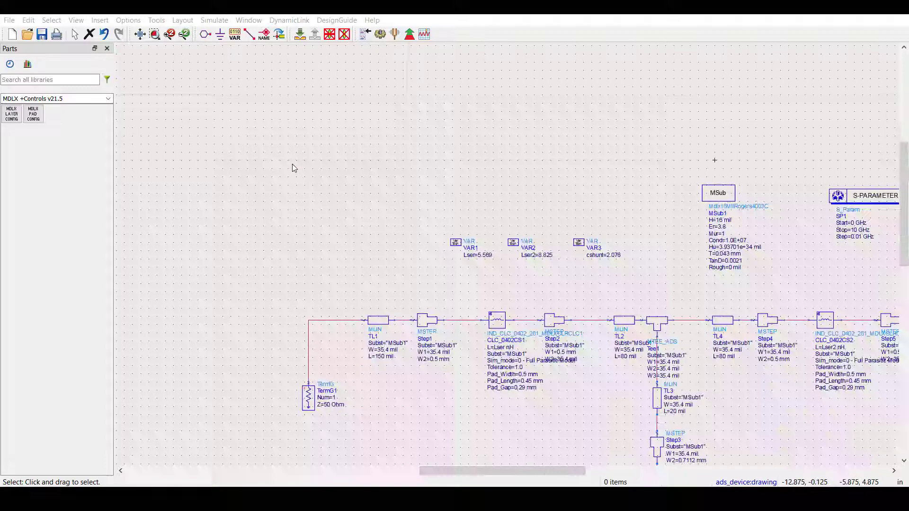
Step: Enable optimization for Lser with a range of 1 to 15
scroll(291, 164, "up", 2)
scroll(476, 255, "up", 1)
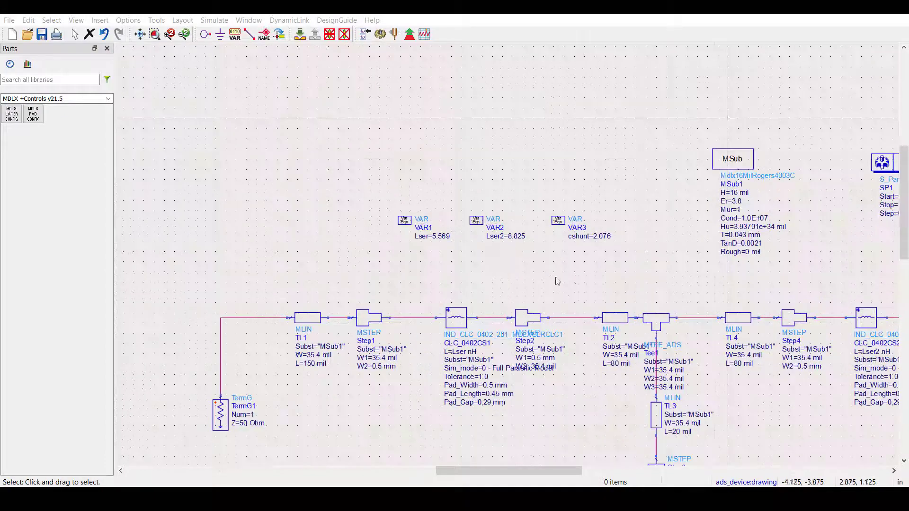
double_click(409, 224)
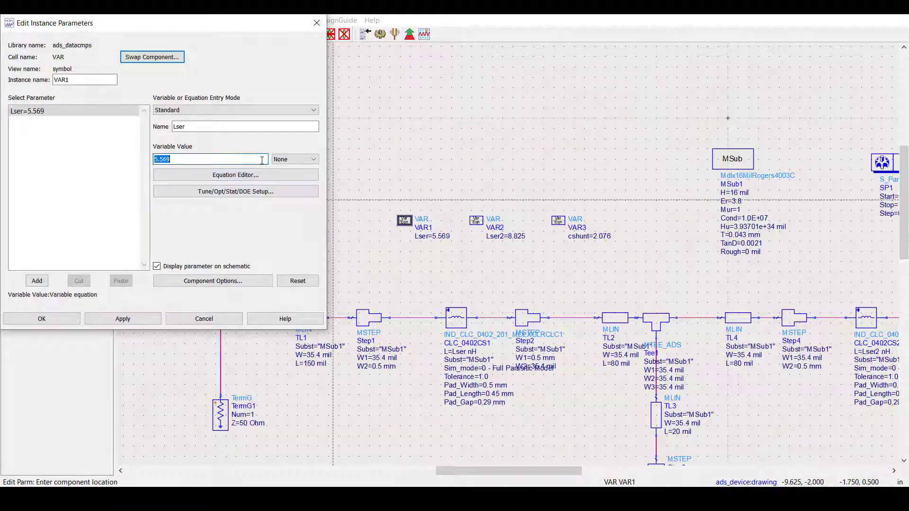
left_click(278, 194)
left_click(157, 96)
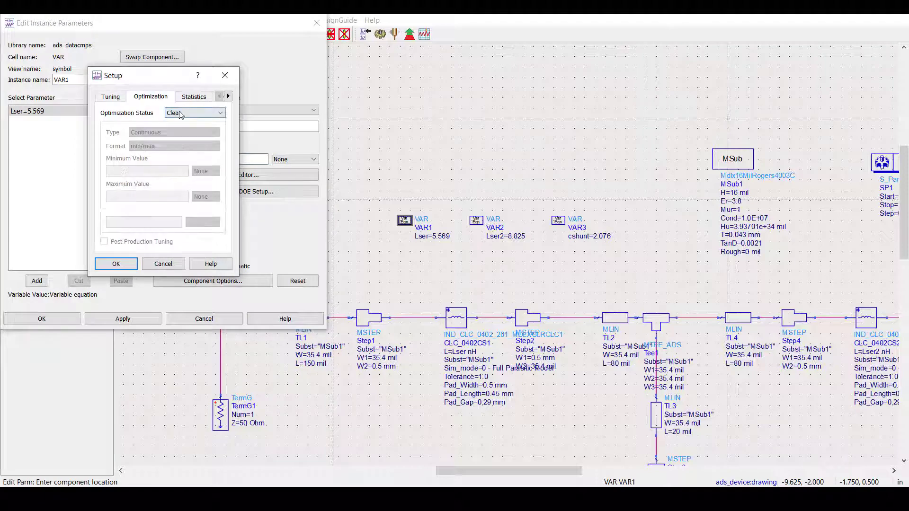
left_click(187, 113)
left_click(180, 122)
left_click(129, 197)
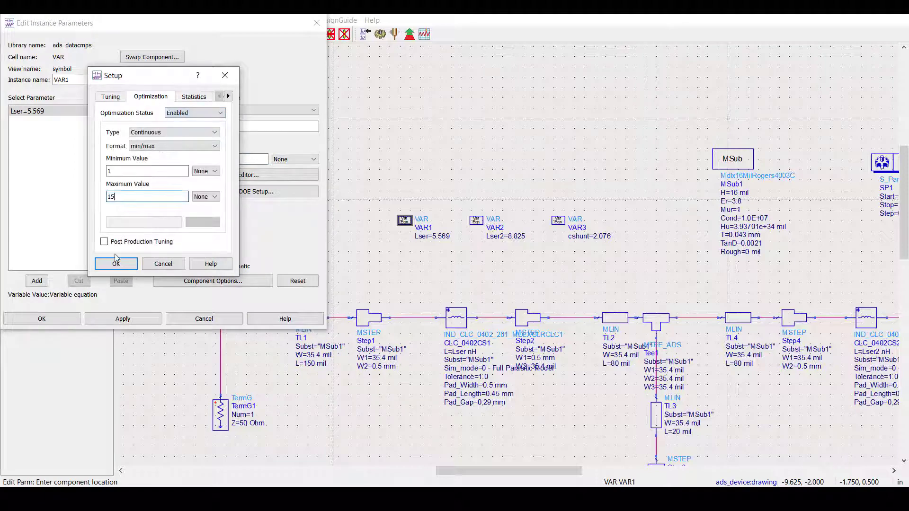
left_click(115, 263)
Step: Enable Lser2 over 1–15 and cshunt over 0.1–15, then check the inductor parameters
left_click(476, 220)
left_click(235, 192)
left_click(116, 263)
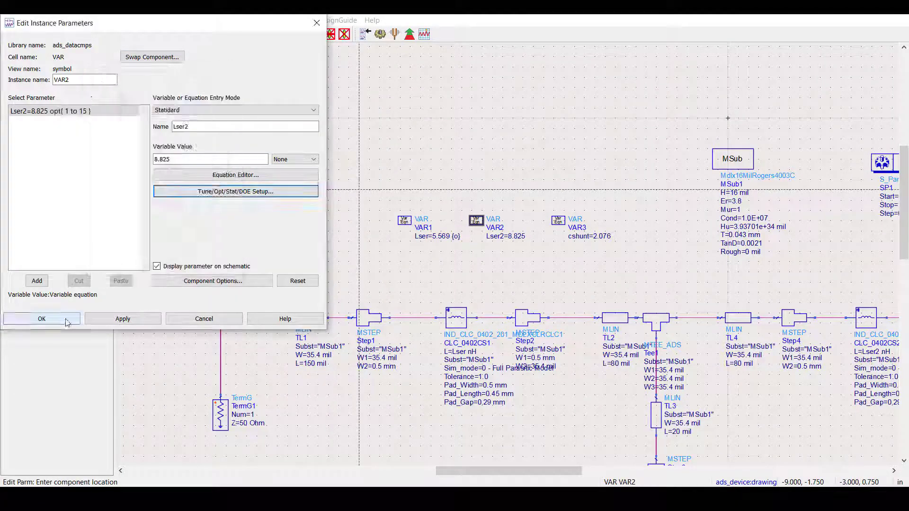
left_click(41, 318)
left_click(558, 221)
left_click(236, 191)
left_click(194, 113)
left_click(175, 124)
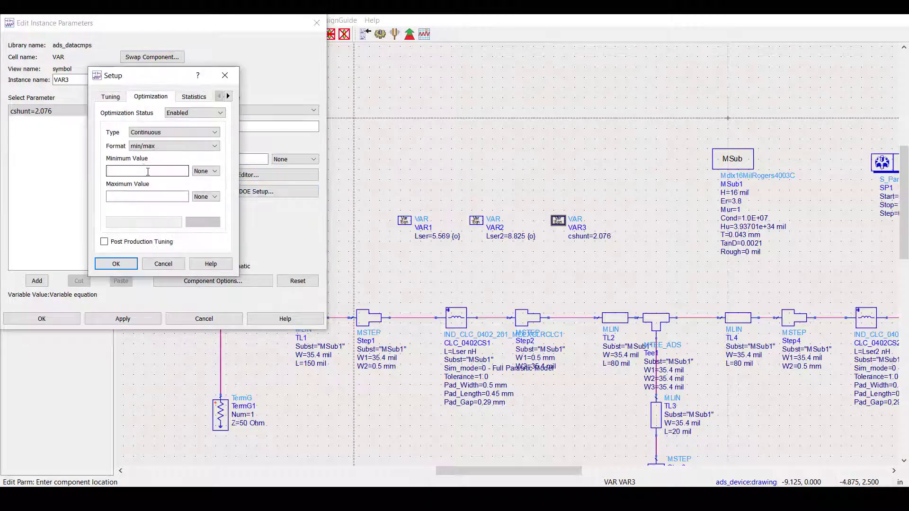
left_click(116, 263)
left_click(64, 319)
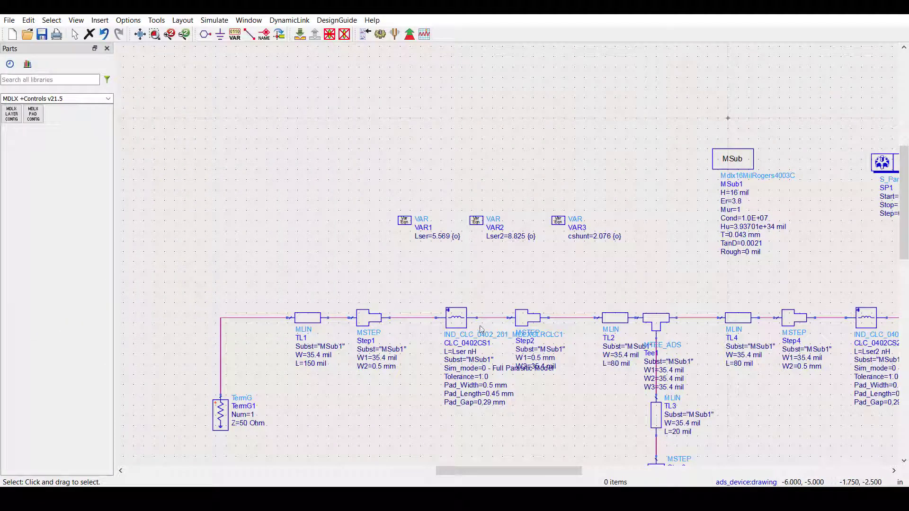
double_click(452, 327)
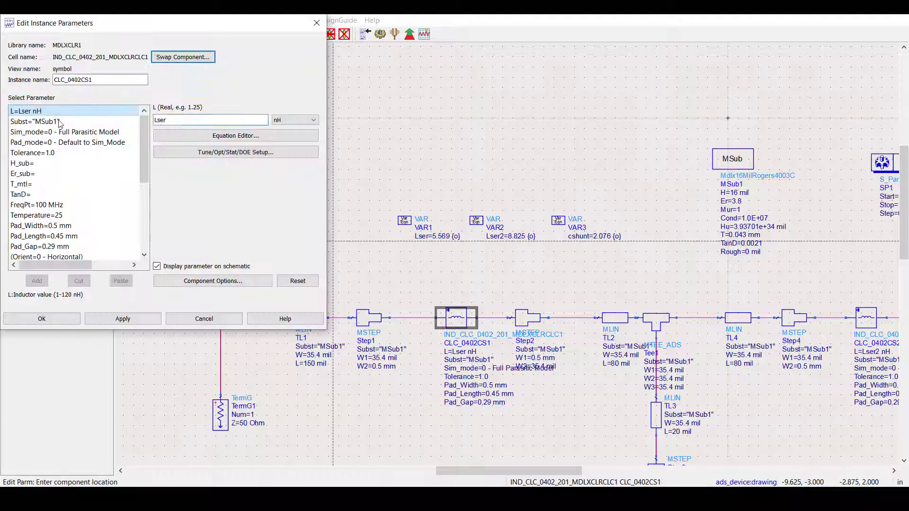
left_click(204, 319)
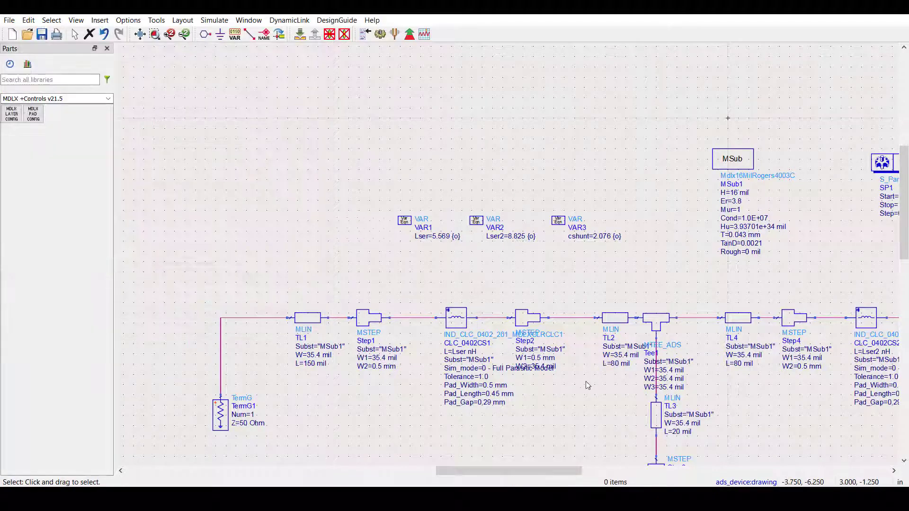
Step: Review OptimGoal1's S11 limit of -14 dB maximum up to 2 GHz
scroll(467, 468, "down", 2)
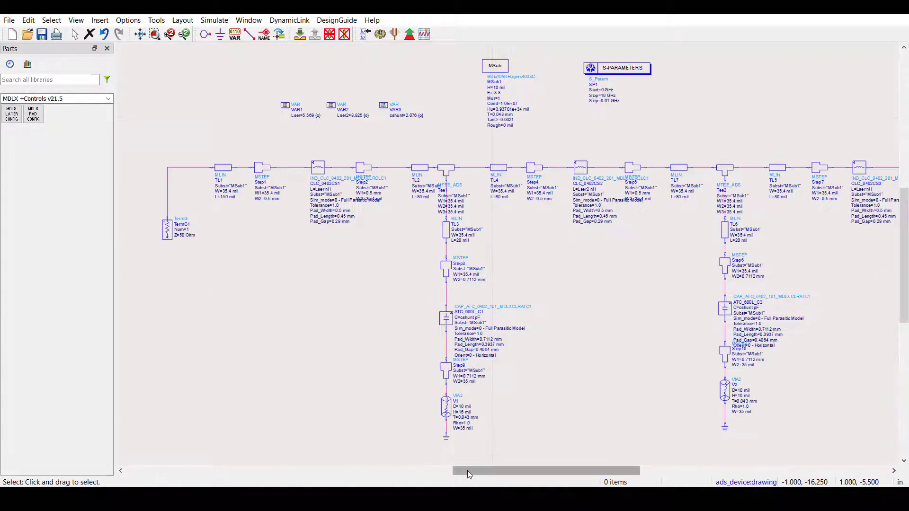
left_click_drag(467, 470, 363, 471)
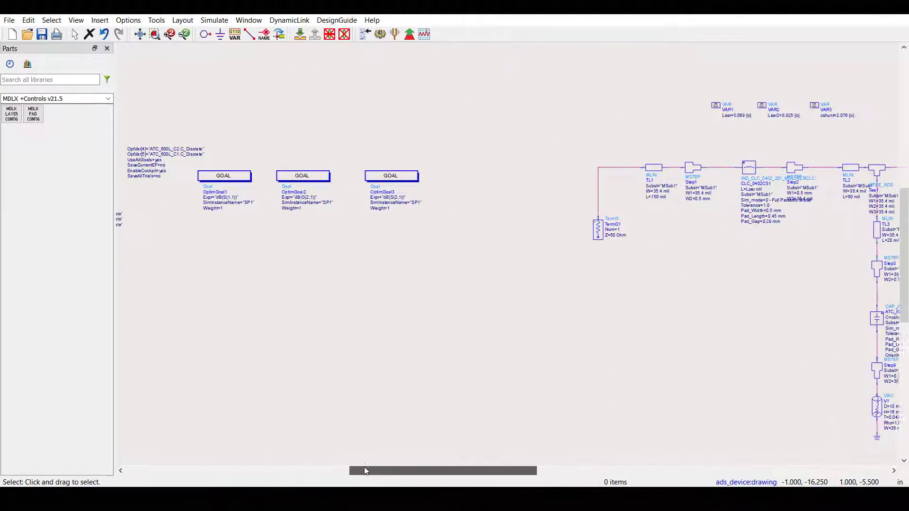
double_click(199, 189)
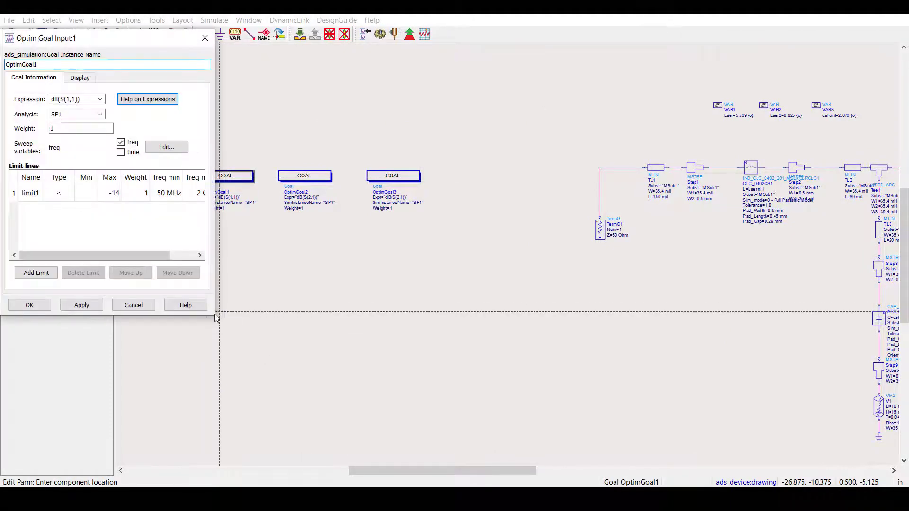
left_click_drag(216, 316, 330, 347)
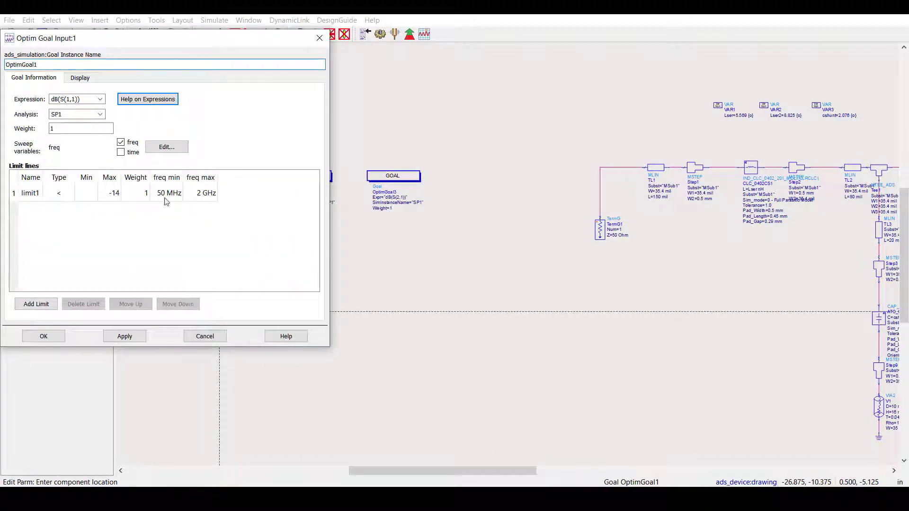
left_click(110, 195)
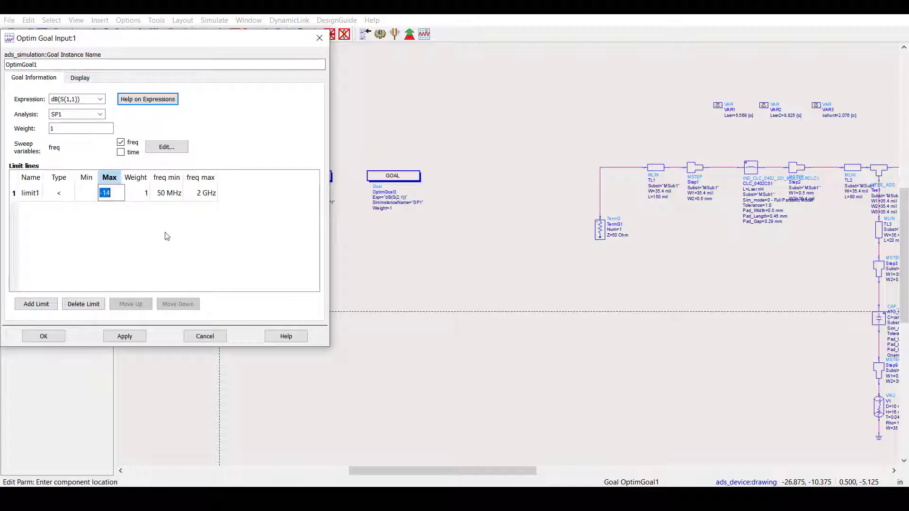
left_click(205, 337)
Step: Review OptimGoal3's S21 limit of -25 dB maximum over 3.2–6 GHz, then cancel
double_click(376, 181)
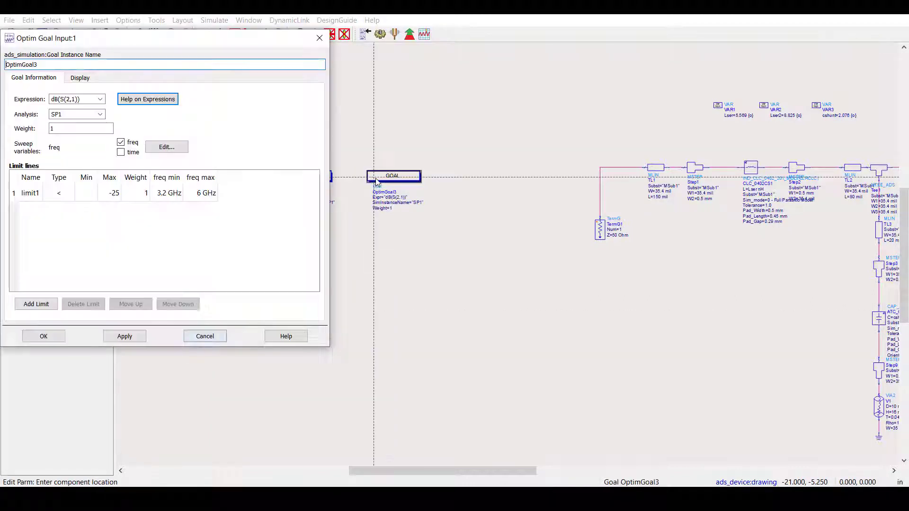
left_click(118, 197)
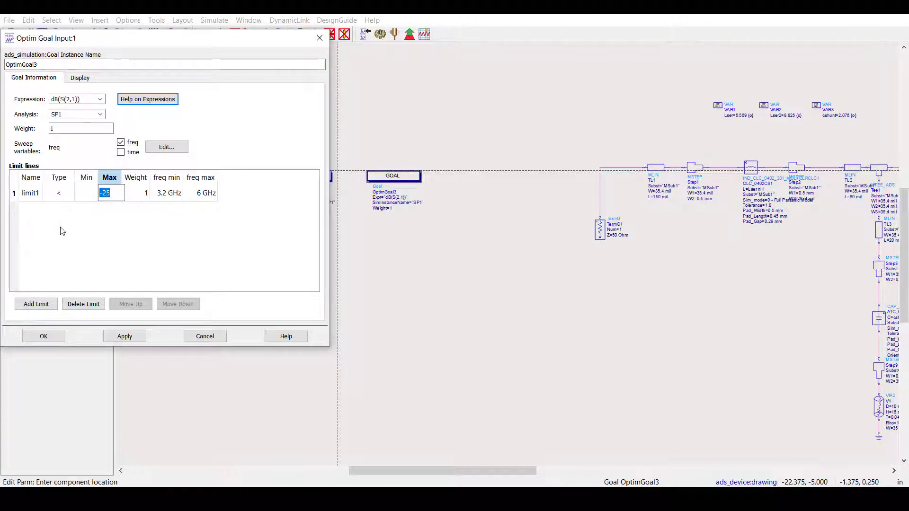
key("Return")
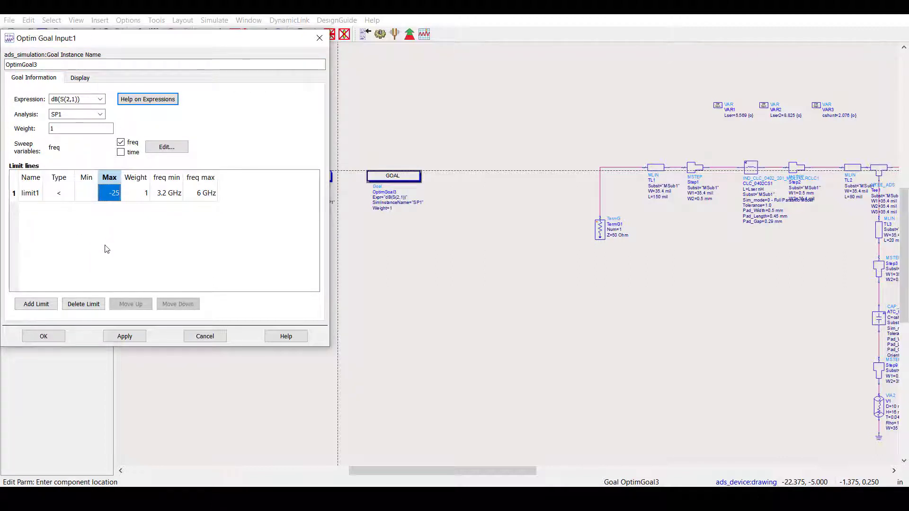
left_click(218, 340)
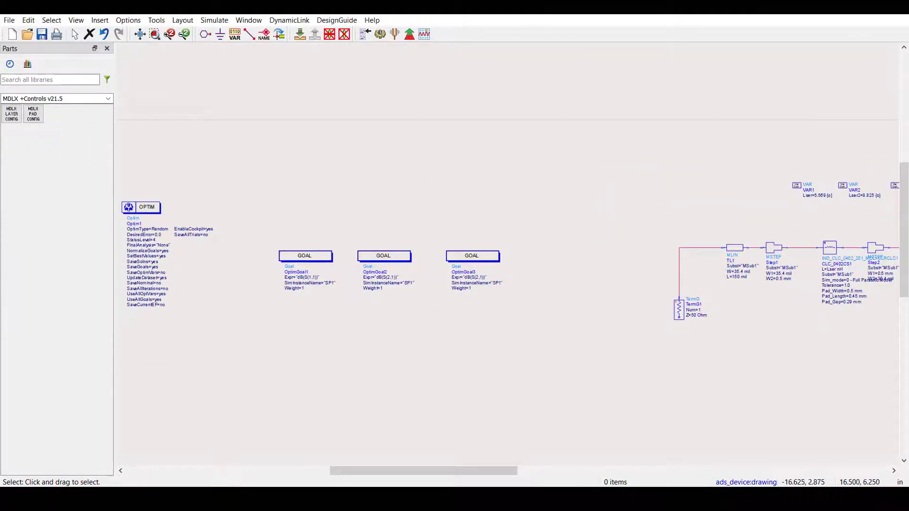
Step: Run the optimization and fit the view to show updated Lser, Lser2 and cshunt values
left_click(213, 21)
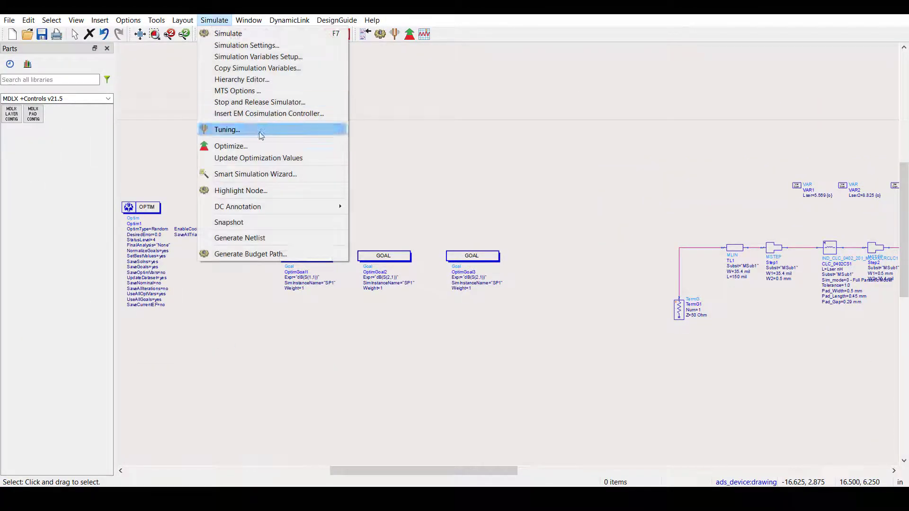
left_click(255, 146)
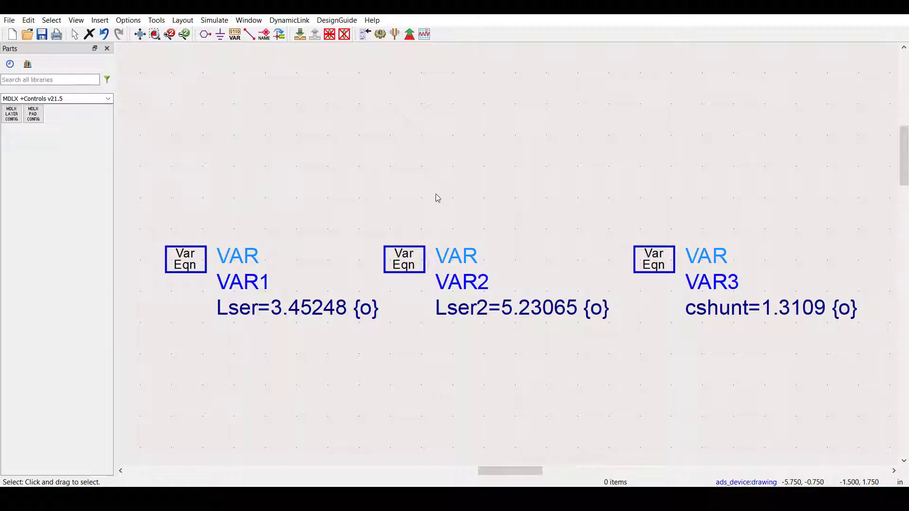
key("f")
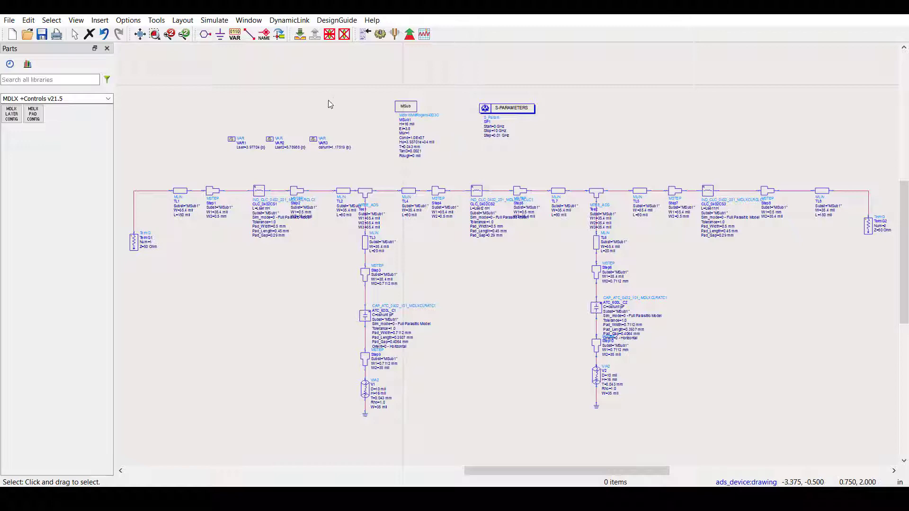
Step: Set CLC_0402CS1's L_Discrete entry mode to Discrete Optimization
double_click(263, 192)
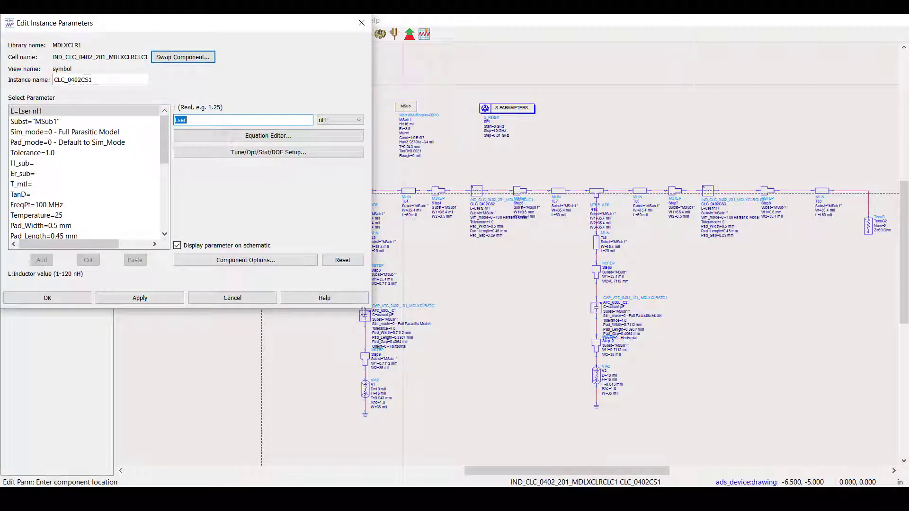
left_click_drag(369, 310, 585, 473)
left_click(228, 298)
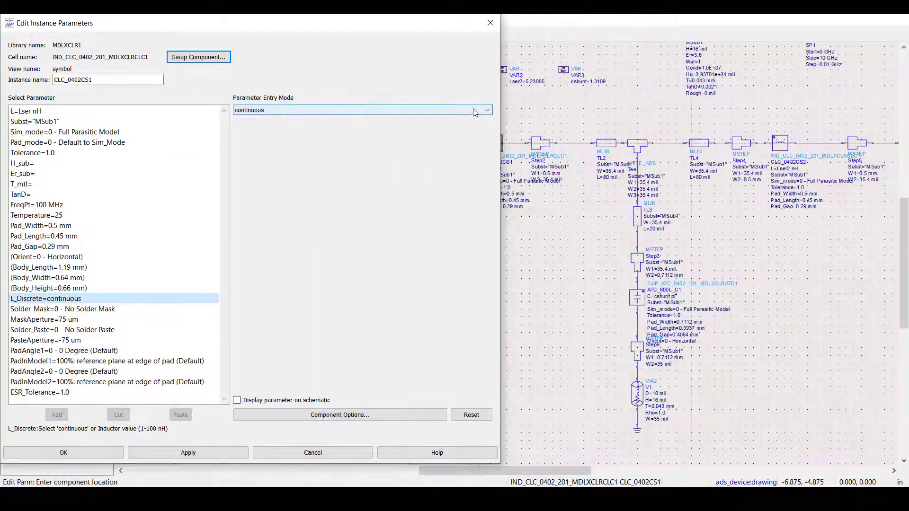
left_click(473, 109)
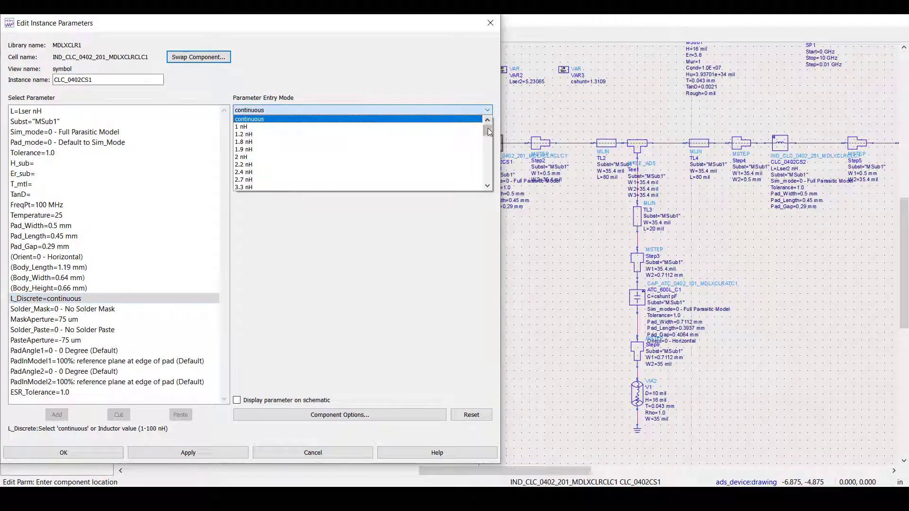
left_click_drag(489, 133, 488, 176)
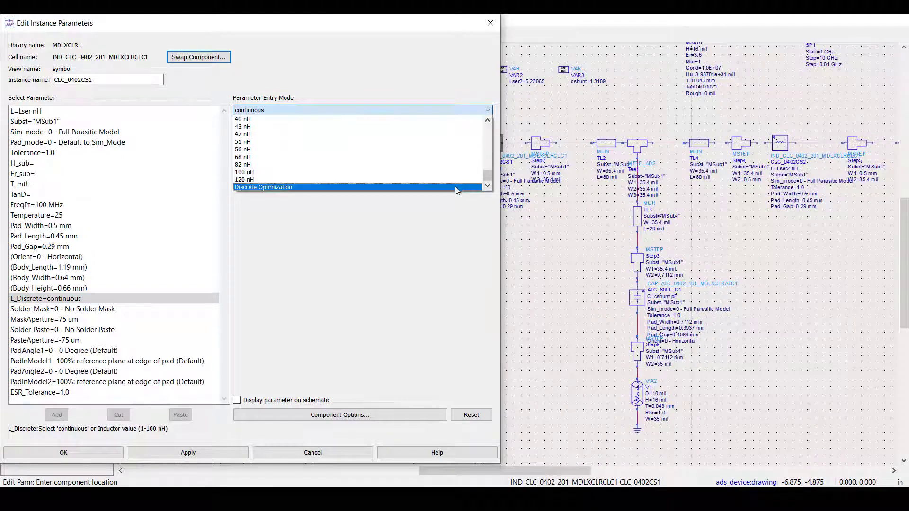
left_click(457, 189)
Step: Give L_Discrete nominal 2.7 nH, minimum 2.7 nH and maximum 4.7 nH, and confirm
left_click(488, 154)
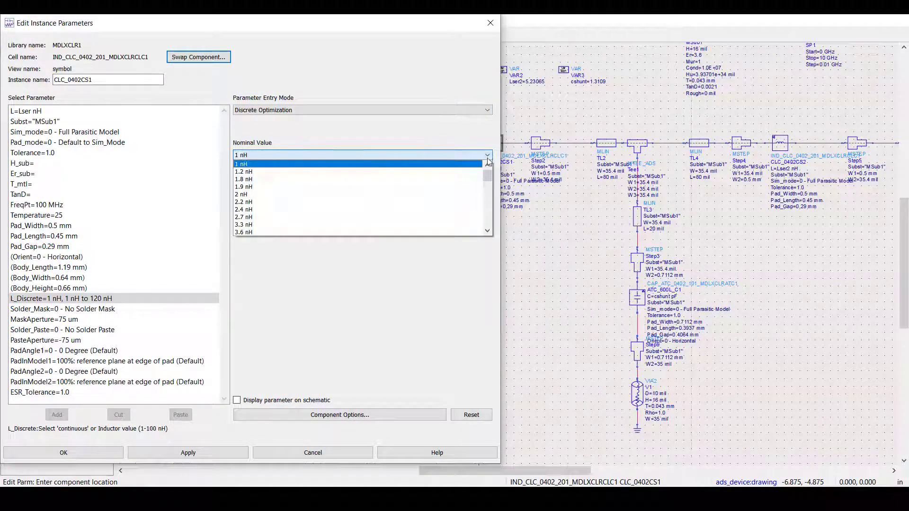
left_click(408, 216)
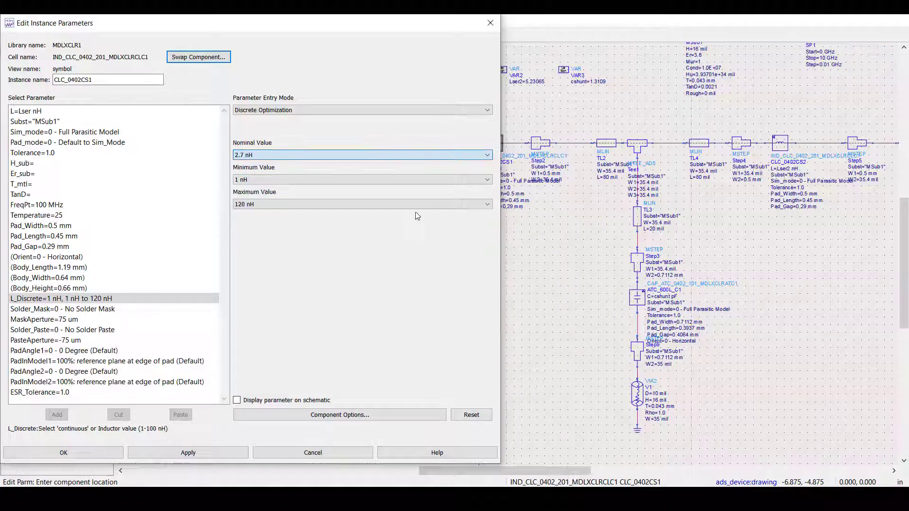
left_click(488, 181)
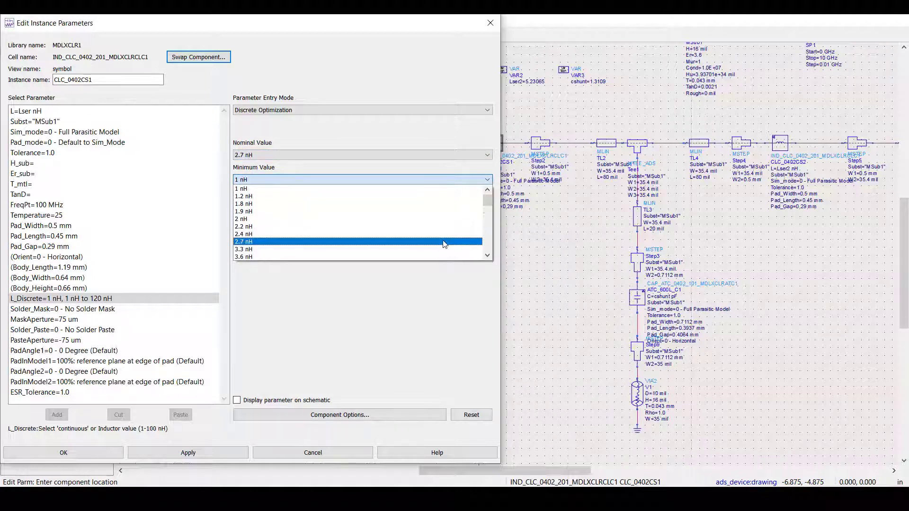
left_click(444, 242)
left_click(450, 204)
scroll(450, 223, "up", 5)
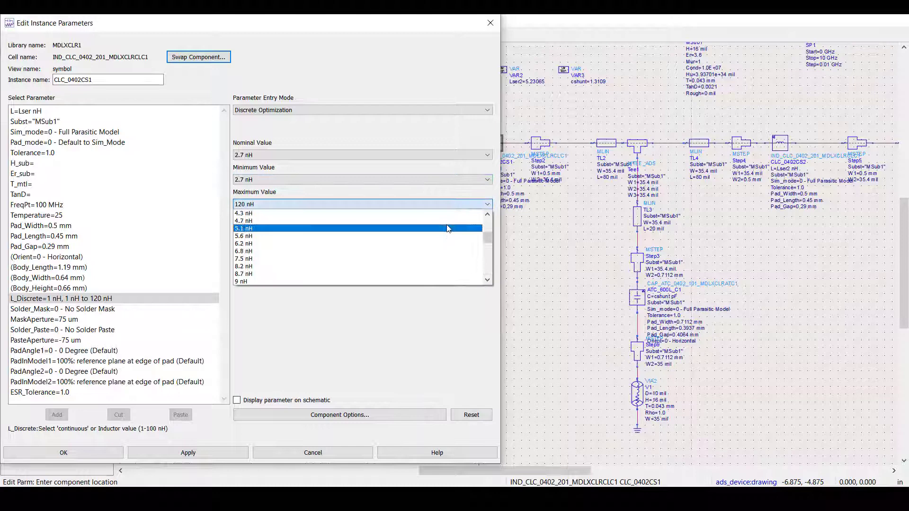
left_click(452, 223)
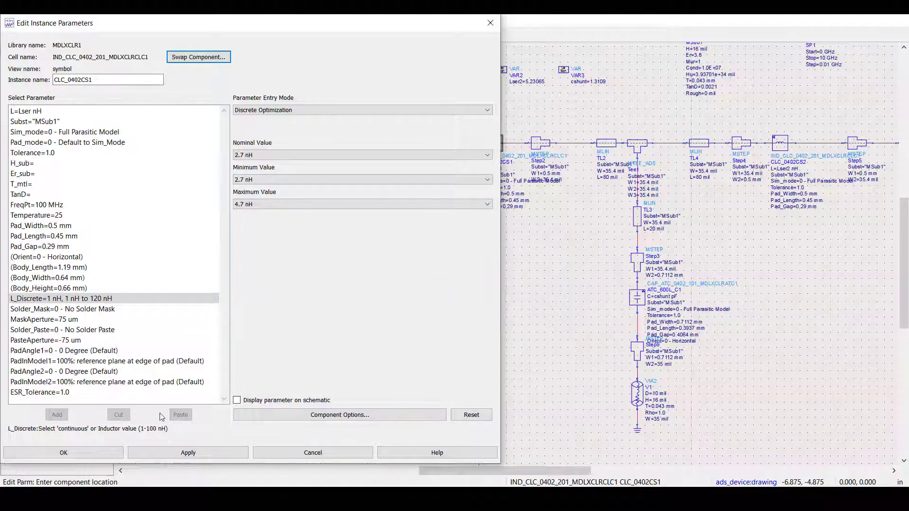
left_click(52, 457)
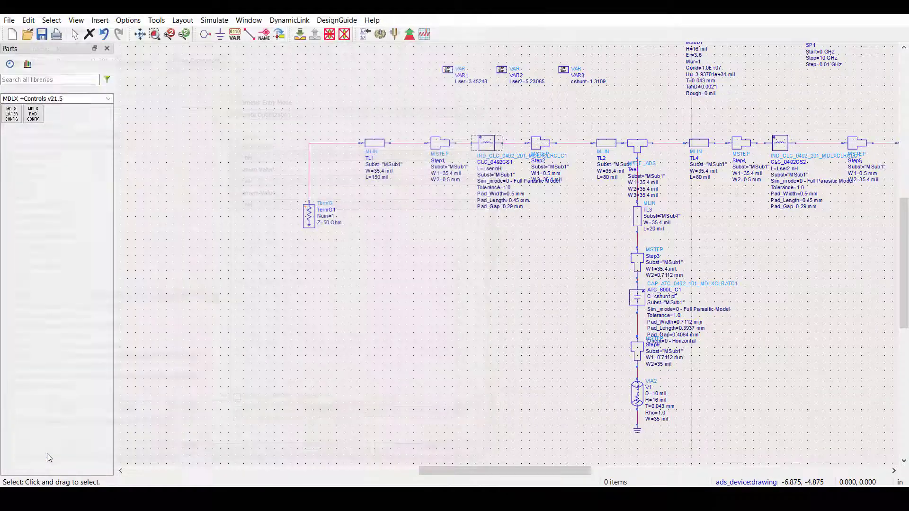
Step: Open the OPTIM controller's OptVar settings and turn off Use All
scroll(473, 284, "down", 3)
left_click_drag(521, 471, 413, 466)
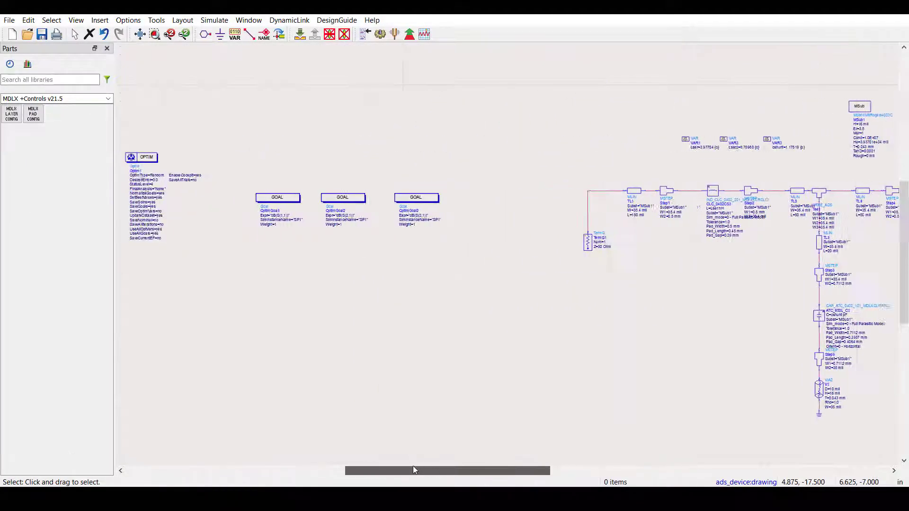
double_click(154, 159)
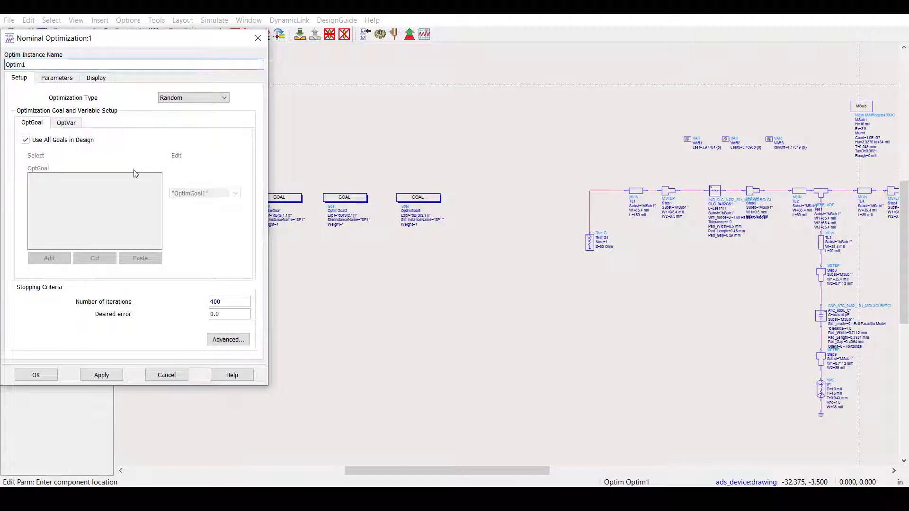
left_click(66, 123)
left_click(25, 139)
Step: Add the five L_Discrete/C_Discrete part variables and set optimization type to Discrete
left_click(235, 194)
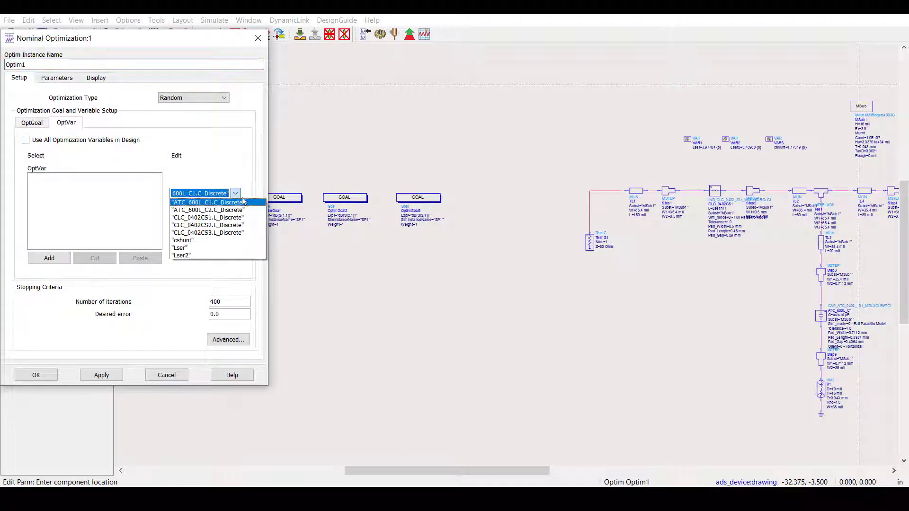
left_click(243, 203)
left_click(49, 258)
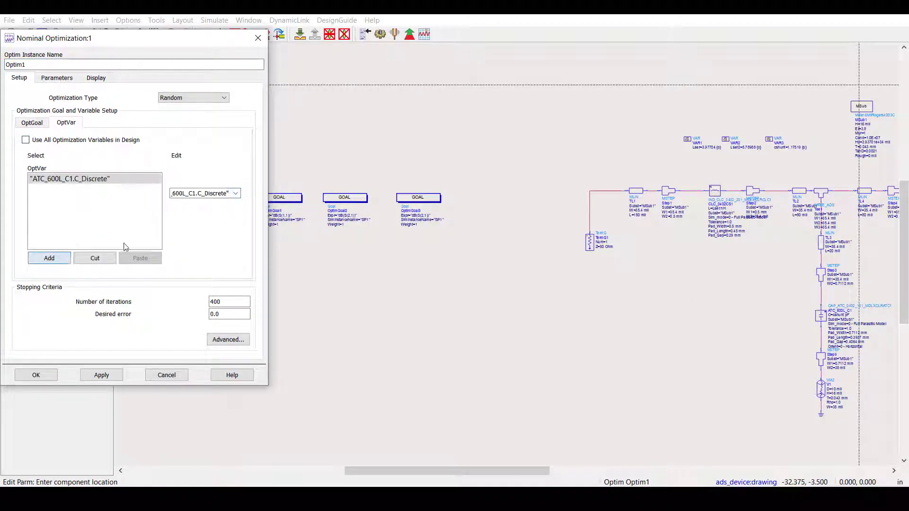
left_click(235, 193)
left_click(49, 258)
left_click(49, 258)
left_click(49, 258)
left_click(235, 193)
left_click(236, 193)
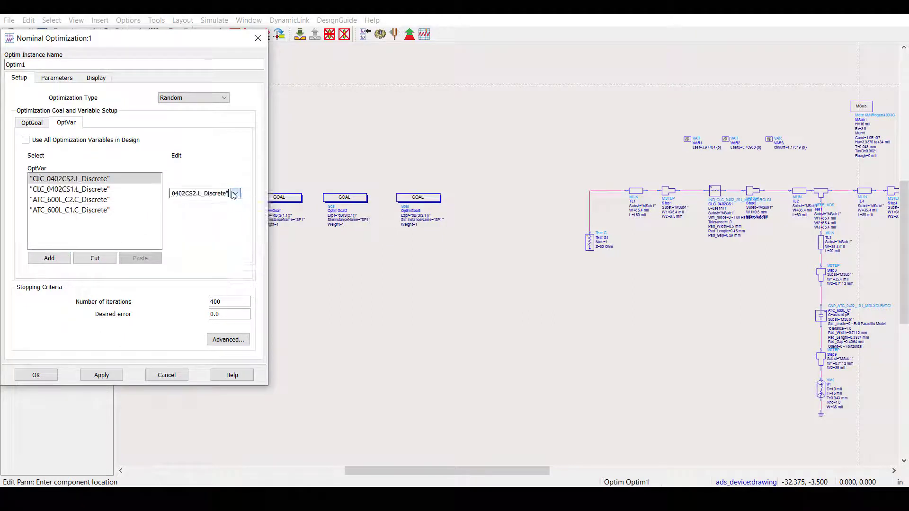
left_click(50, 258)
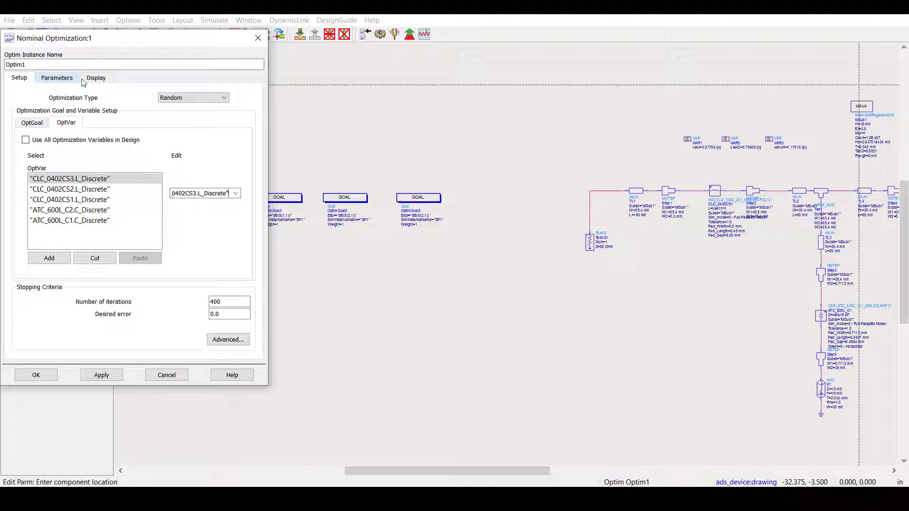
left_click(199, 97)
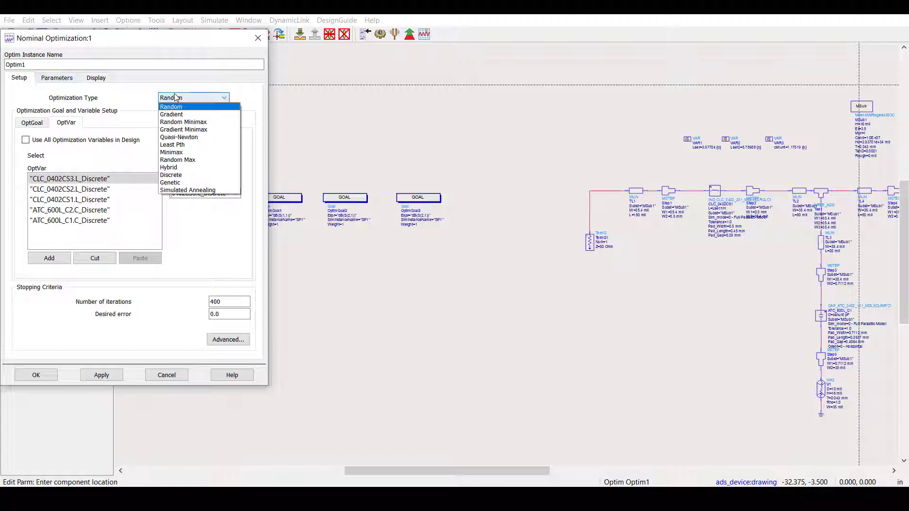
left_click(191, 175)
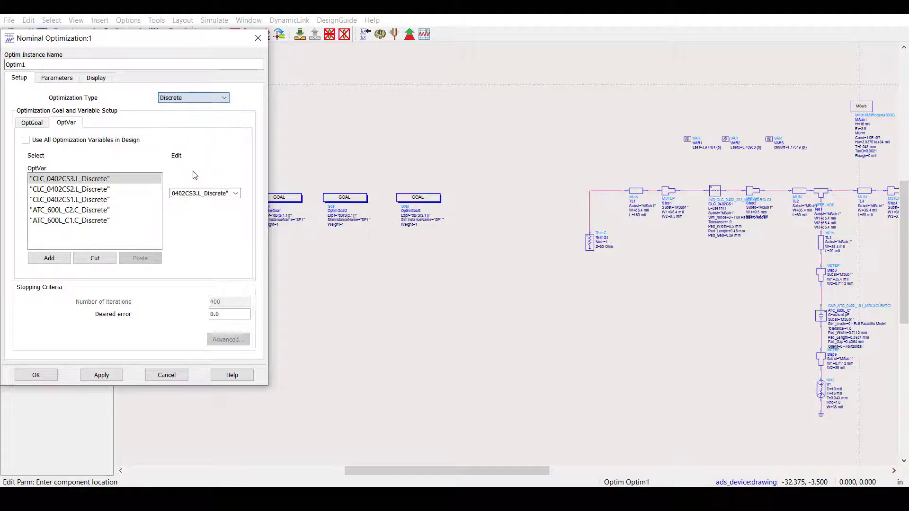
Step: Apply the discrete optimizer settings and run the discrete optimization
left_click(37, 375)
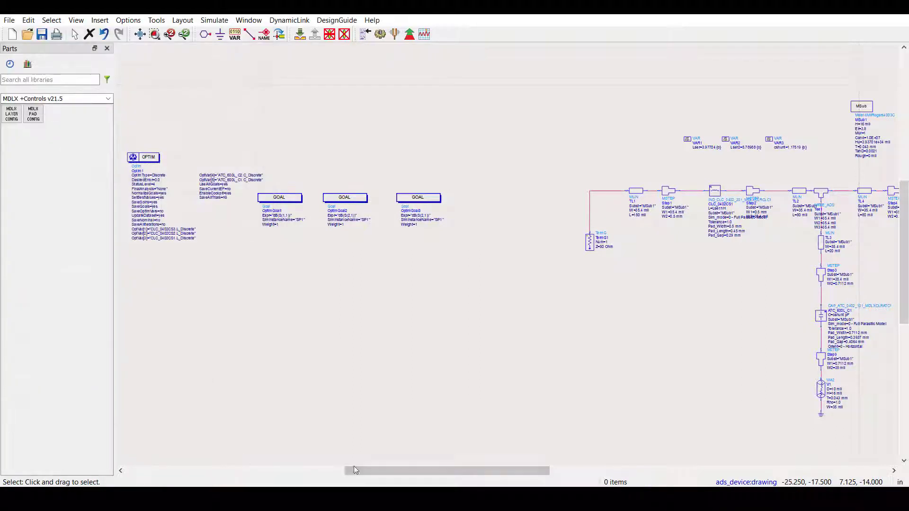
left_click(214, 20)
left_click(231, 146)
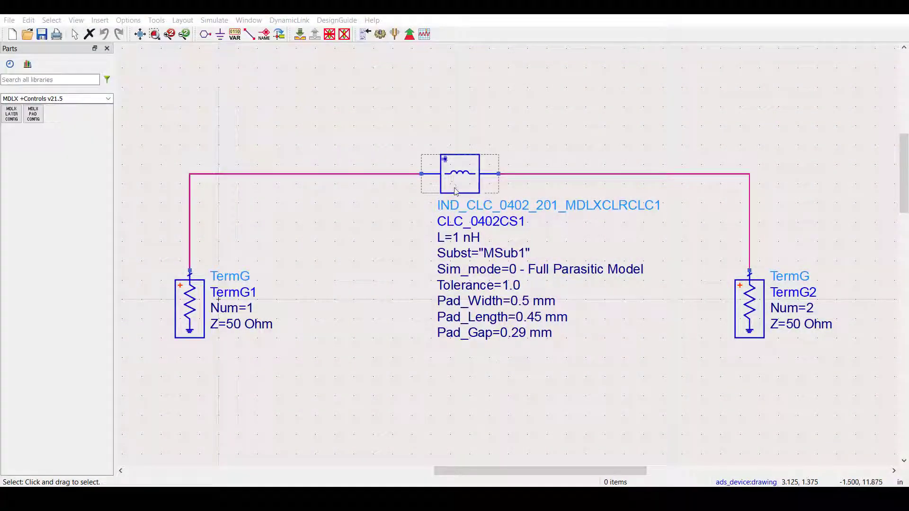
Step: In the CLC_0402CS1 inductor's parameters, show L_Discrete's entry modes down to Discrete Optimization
double_click(459, 174)
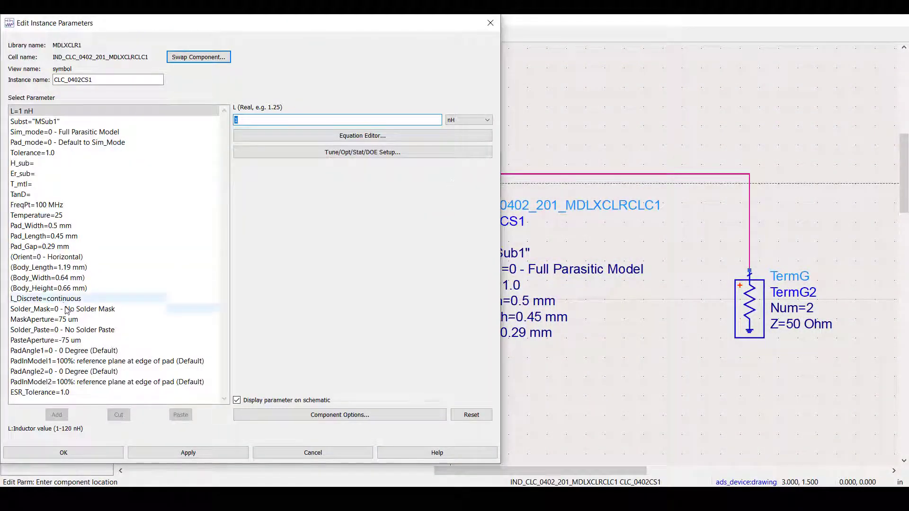
left_click(147, 299)
left_click(488, 110)
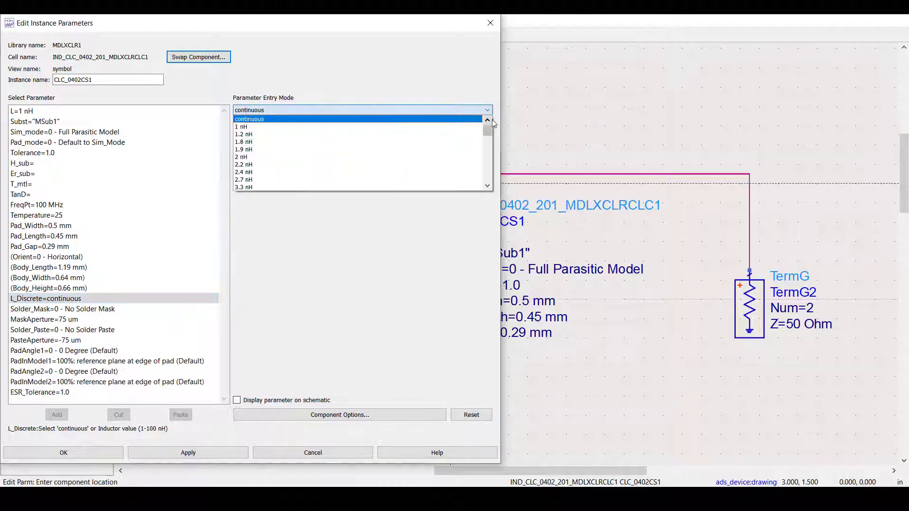
left_click_drag(490, 142, 480, 189)
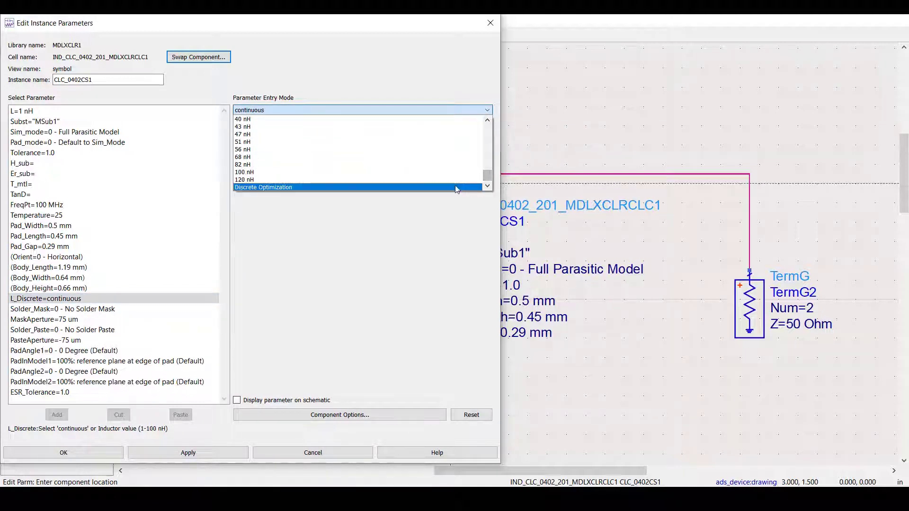